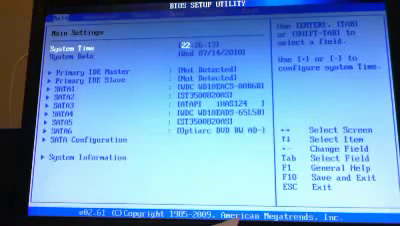
- Read the 38°C CPU temperature in HW Monitor Configuration, then return to Power Settings
key(Right)
key(Right)
key(Right)
key(Down)
key(Down)
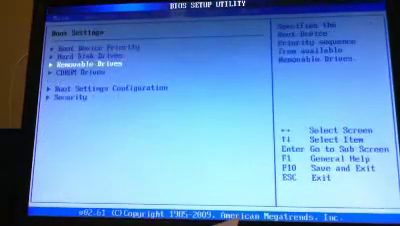
key(Left)
key(Down)
key(Down)
key(Down)
key(Down)
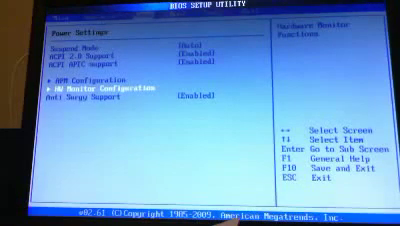
key(Return)
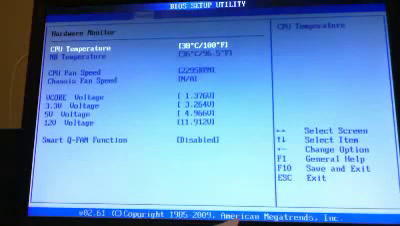
key(Escape)
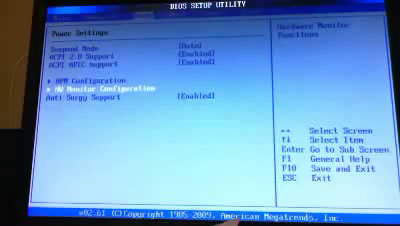
- View the 236 MHz CPU/HT Reference Clock in Advanced JumperFree Configuration
key(Left)
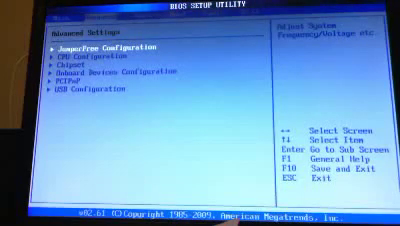
key(Return)
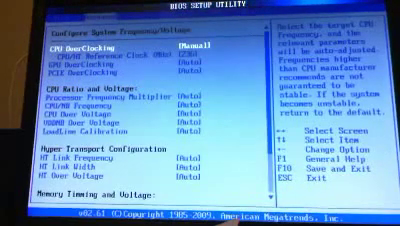
key(Down)
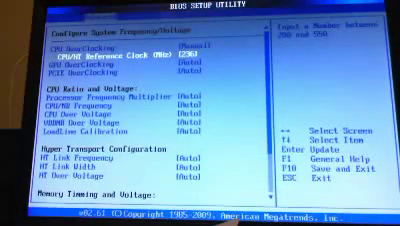
key(Up)
key(Escape)
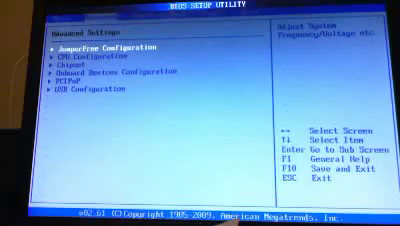
- Review the System Information page from Main, then return to Main Settings
key(Left)
key(Down)
key(Down)
key(Down)
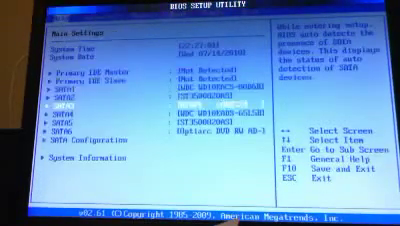
key(Down)
key(Down)
key(Down)
key(Down)
key(Down)
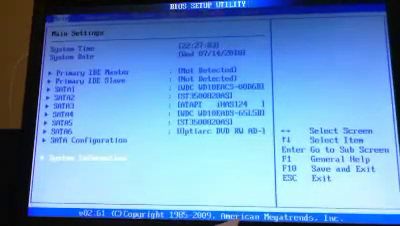
key(Return)
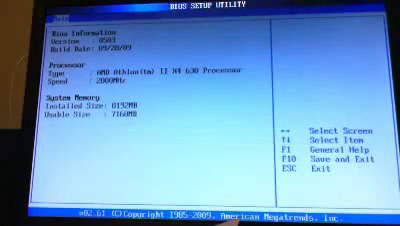
key(Escape)
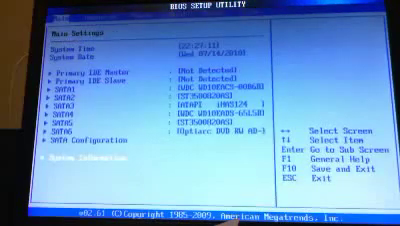
- Request save and exit with F10 to reboot back into setup
key(F10)
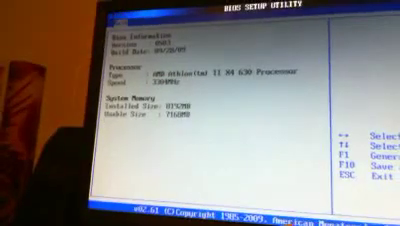
- Check the 42°C CPU temperature in HW Monitor Configuration
key(Escape)
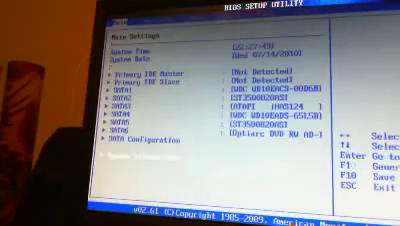
key(Right)
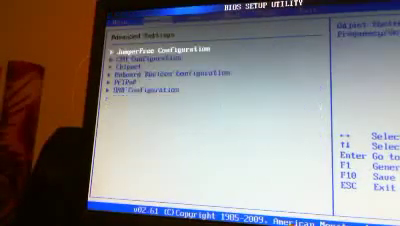
key(Right)
key(Down)
key(Down)
key(Down)
key(Down)
key(Return)
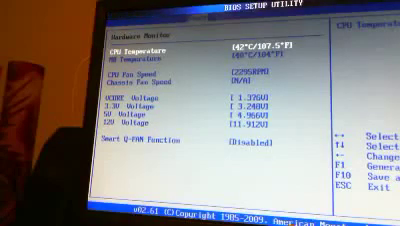
key(Escape)
key(Escape)
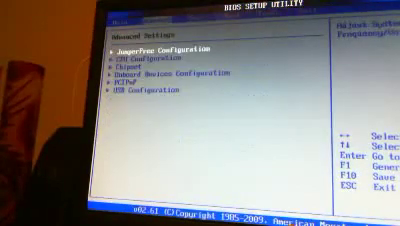
- Raise the CPU/HT Reference Clock from 236 to 240 MHz and request saving
key(Return)
key(Down)
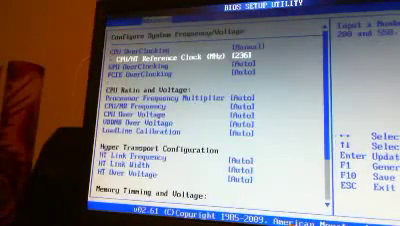
key(plus)
key(plus)
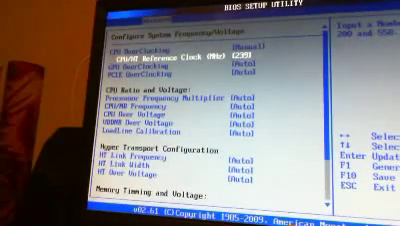
key(plus)
key(plus)
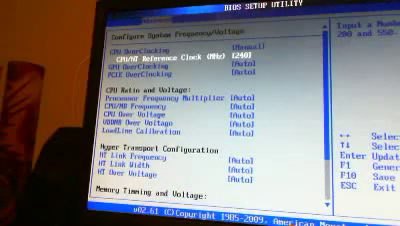
key(F10)
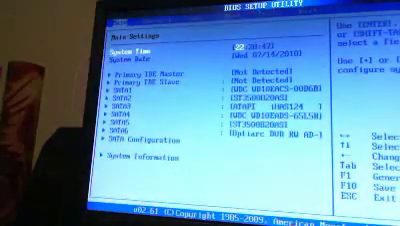
- Move down the Main Settings list after re-entering setup
key(Down)
key(Down)
- Review System Information and the hardware monitor readings
key(Down)
key(Down)
key(Down)
key(Down)
key(Down)
key(Down)
key(Down)
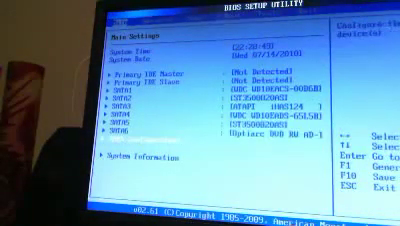
key(Down)
key(Return)
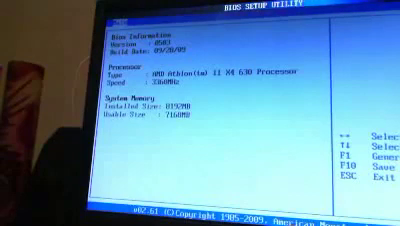
key(Escape)
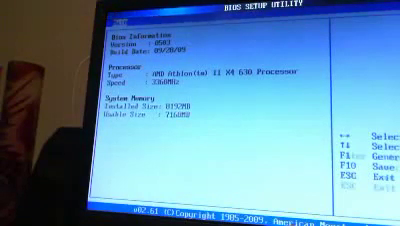
key(Right)
key(Right)
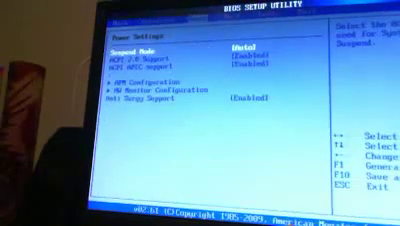
key(Down)
key(Down)
key(Down)
key(Down)
key(Return)
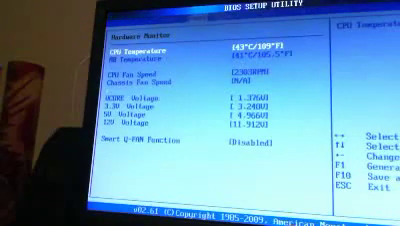
key(Escape)
- Raise the CPU/HT Reference Clock from 240 to 245 MHz and save
key(Left)
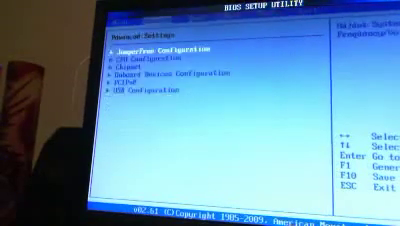
key(Return)
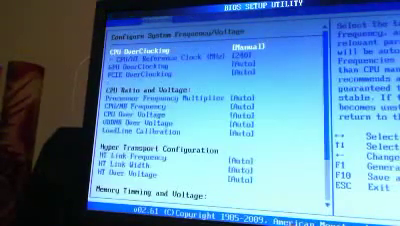
key(Down)
key(plus)
key(plus)
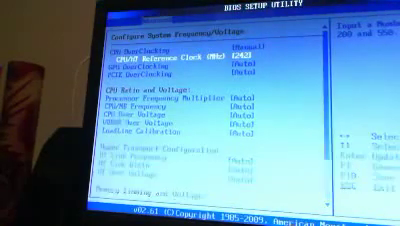
key(plus)
key(plus)
key(plus)
key(F10)
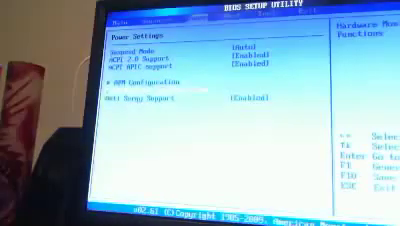
- Dismiss the exit prompt and confirm the 3430 MHz processor speed in System Information
key(Return)
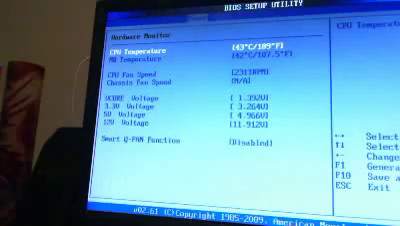
key(Escape)
key(Escape)
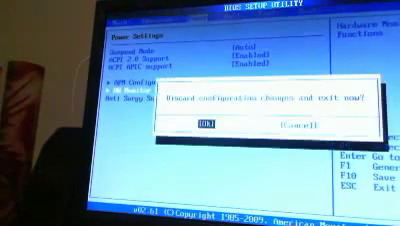
key(Escape)
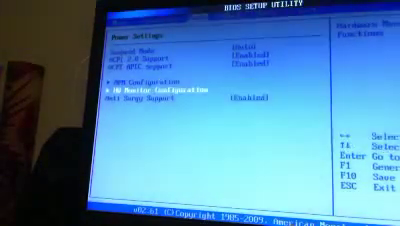
key(Left)
key(Left)
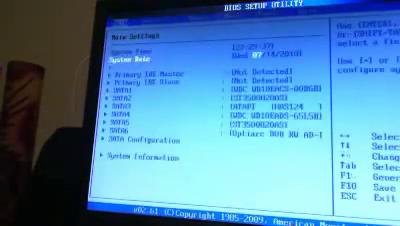
key(Down)
key(Down)
key(Down)
key(Down)
key(Down)
key(Down)
key(Down)
key(Down)
key(Down)
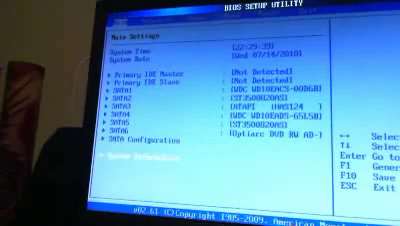
key(Return)
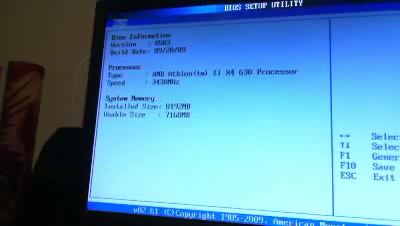
key(Escape)
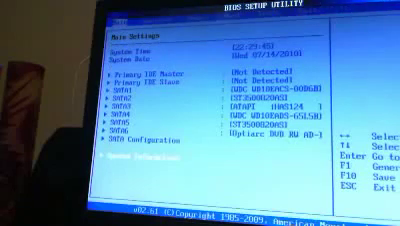
- Check the 43°C CPU temperature in HW Monitor Configuration
key(Right)
key(Right)
key(Down)
key(Down)
key(Down)
key(Down)
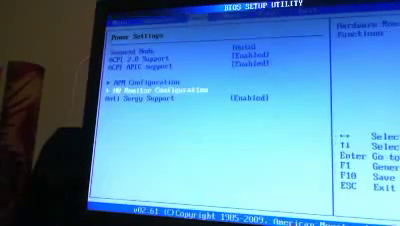
key(Return)
key(Escape)
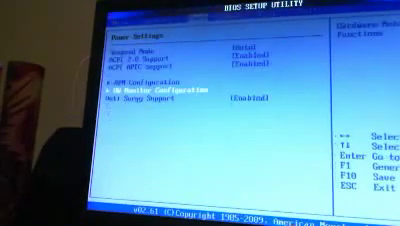
- Set the CPU/HT Reference Clock to 250 MHz and request saving
key(Left)
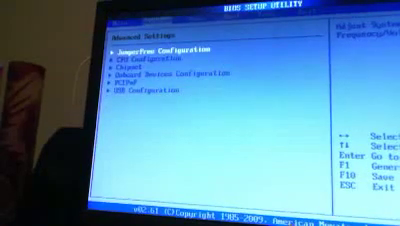
key(Return)
key(Down)
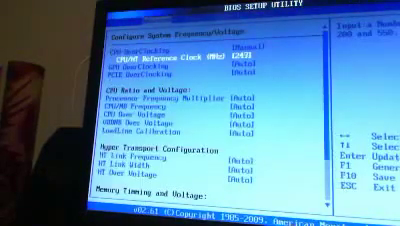
text(250)
key(Return)
key(F10)
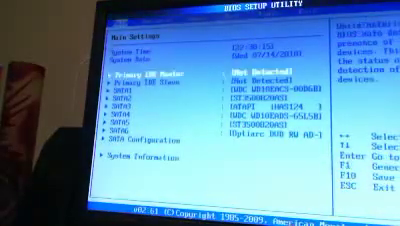
key(Down)
key(Down)
key(Down)
key(Down)
key(Down)
key(Down)
key(Down)
key(Down)
key(Down)
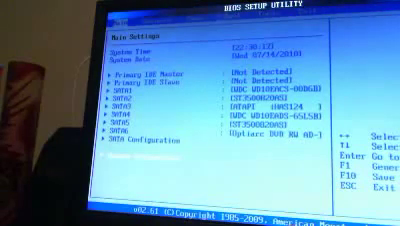
- Confirm the 3500 MHz processor speed in System Information
key(Return)
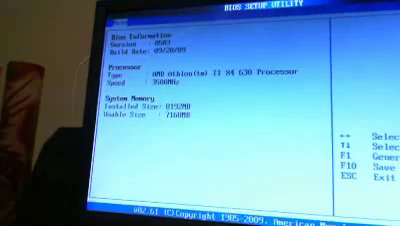
key(Escape)
- Check the 44°C CPU temperature in HW Monitor Configuration
key(Right)
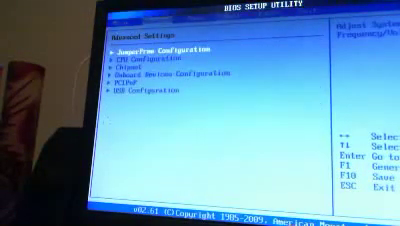
key(Right)
key(Right)
key(Left)
key(Down)
key(Down)
key(Down)
key(Return)
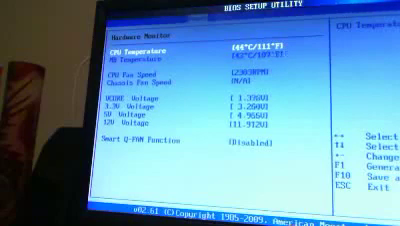
key(Escape)
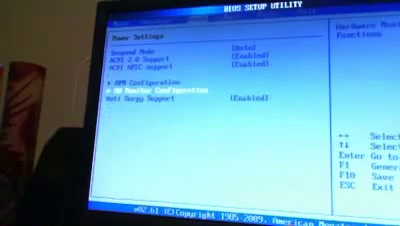
- Set the CPU/HT Reference Clock to 255 MHz and request saving
key(Left)
key(Down)
key(Down)
key(Down)
key(Up)
key(Up)
key(Up)
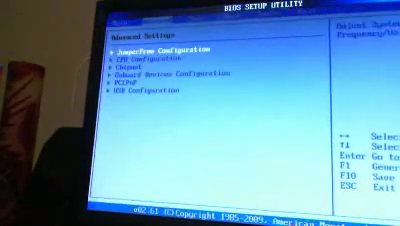
key(Return)
key(Down)
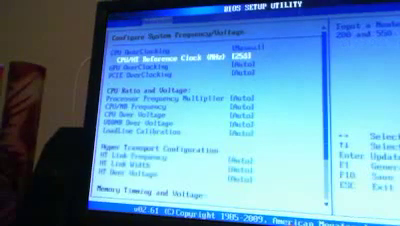
key(F10)
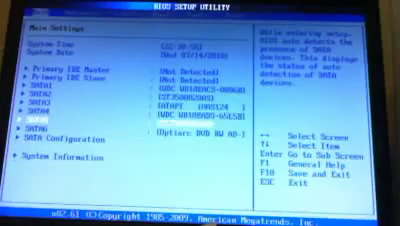
key(Down)
key(Down)
key(Down)
- Confirm the 3570 MHz processor speed and 44°C CPU temperature
key(Return)
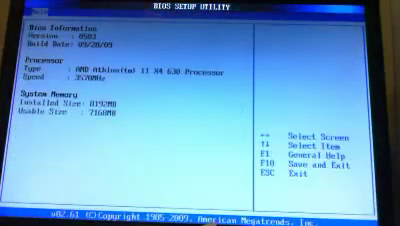
key(Escape)
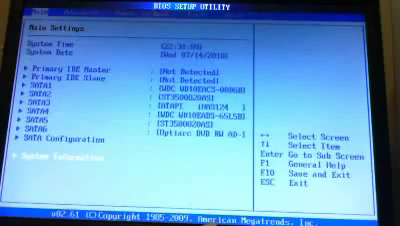
key(Right)
key(Right)
key(Down)
key(Down)
key(Down)
key(Down)
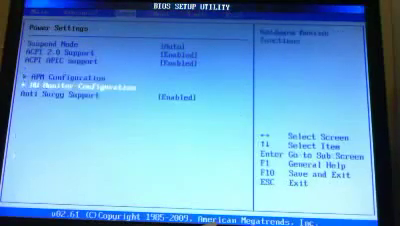
key(Return)
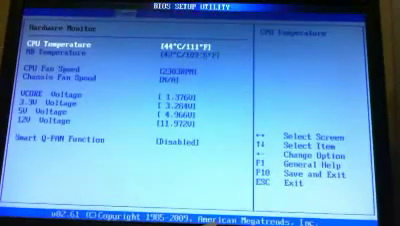
key(Escape)
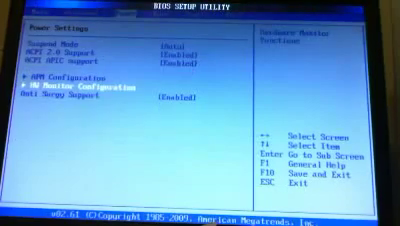
- Raise the CPU/HT Reference Clock to 260 MHz
key(Left)
key(Return)
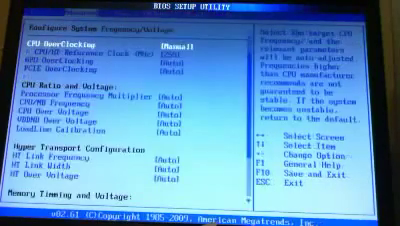
key(Down)
key(plus)
key(plus)
key(plus)
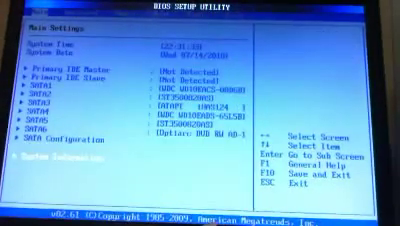
- Review System Information and confirm the 45°C CPU temperature
key(Return)
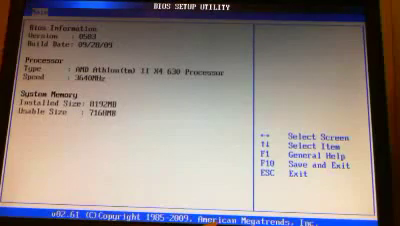
key(Escape)
key(Right)
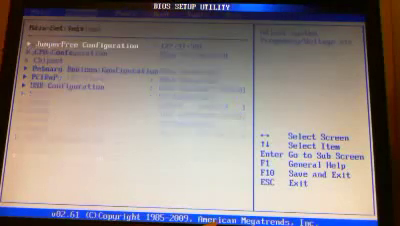
key(Right)
key(Right)
key(Left)
key(Down)
key(Down)
key(Down)
key(Down)
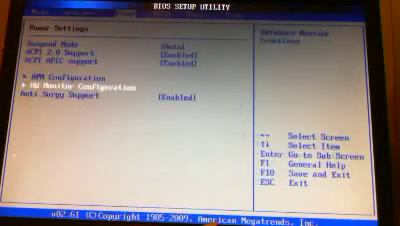
key(Return)
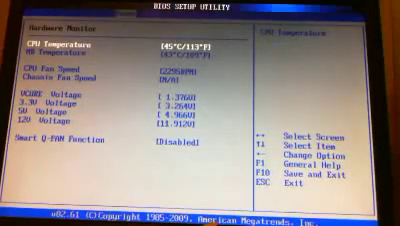
key(Escape)
- Set the CPU/HT Reference Clock from 260 to 265 MHz
key(Left)
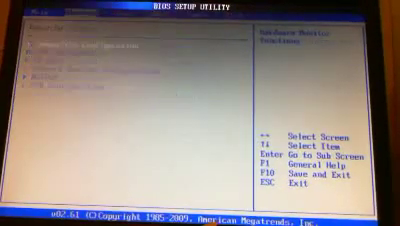
key(Return)
key(Down)
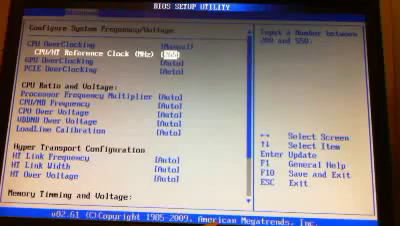
key(Return)
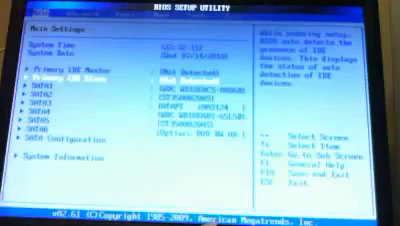
- Check System Information, which shows the processor running at 3710 MHz
key(Down)
key(Down)
key(Down)
key(Down)
key(Down)
key(Down)
key(Down)
key(Return)
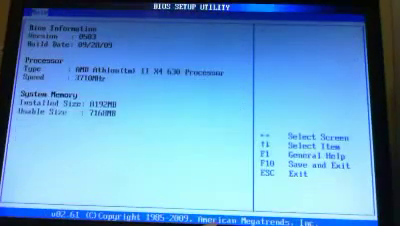
key(Escape)
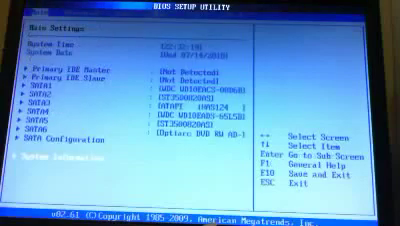
- Check the Power > HW Monitor readings, showing a CPU temperature of 44°C
key(Right)
key(Right)
key(Down)
key(Down)
key(Down)
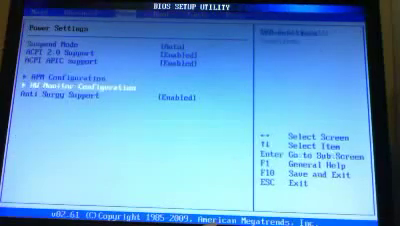
key(Down)
key(Up)
key(Return)
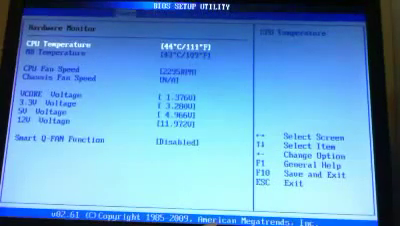
key(Escape)
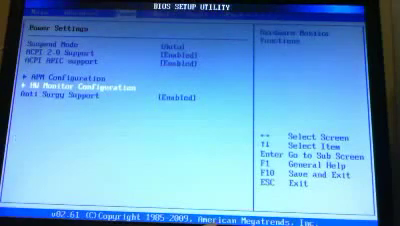
- Select the CPU/HT Reference Clock (265 MHz) in Advanced > JumperFree Configuration
key(Left)
key(Return)
key(Down)
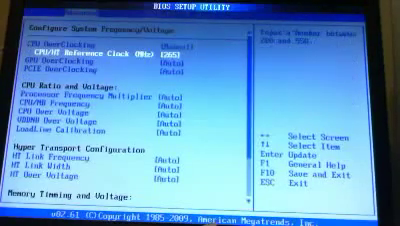
text(2)
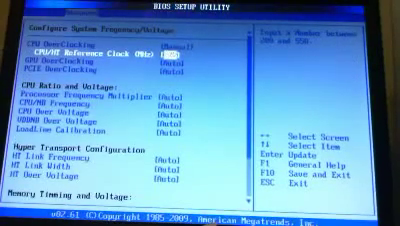
text(70)
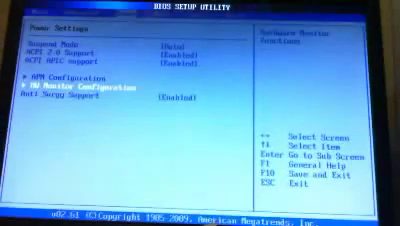
- Verify the HW Monitor shows 45°C and System Information shows 3849 MHz
key(Return)
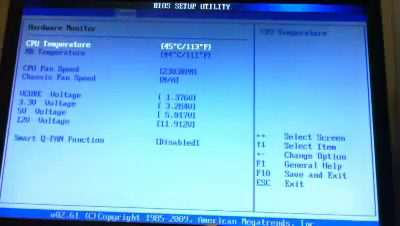
key(Escape)
key(Left)
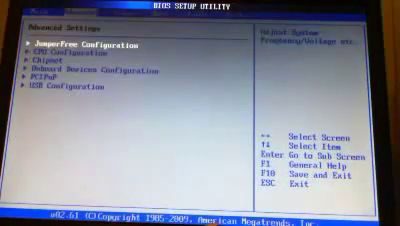
key(Left)
key(Right)
key(Left)
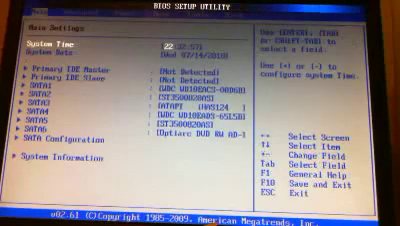
key(Down)
key(Down)
key(Down)
key(Down)
key(Down)
key(Down)
key(Down)
key(Down)
key(Down)
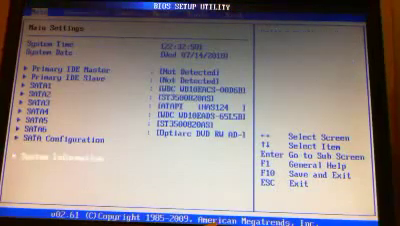
key(Return)
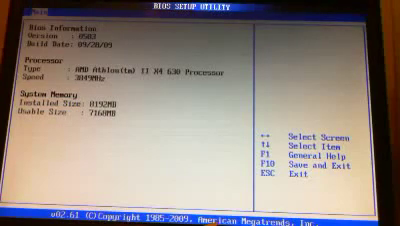
key(Escape)
- Set the JumperFree CPU/HT Reference Clock to 285 MHz and request save-and-exit with F10
key(Right)
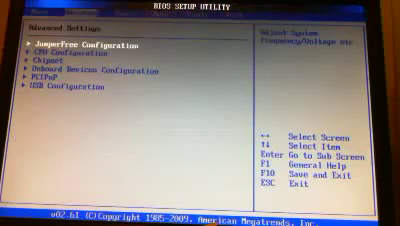
key(Return)
key(Down)
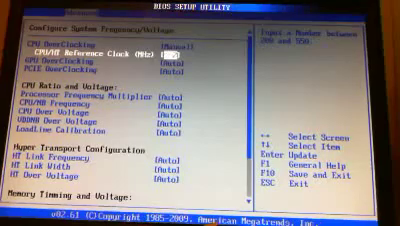
text(205)
key(Return)
key(F10)
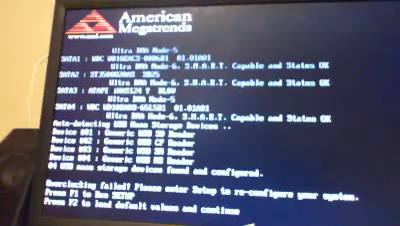
- Enter setup with F1 after the 'Overclocking failed' boot halt
key(F1)
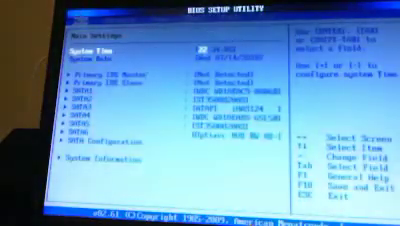
- Open the CPU/HT Reference Clock, still at 285 MHz, for editing in JumperFree Configuration
key(Right)
key(Return)
key(Down)
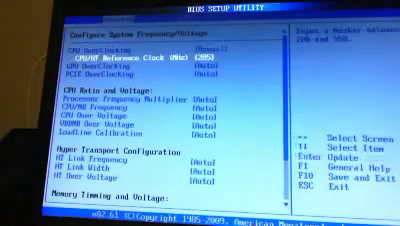
key(Return)
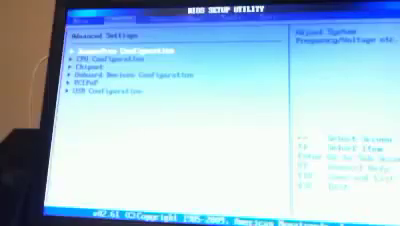
- Enter 279 MHz as the CPU/HT Reference Clock and request save-and-exit with F10
key(Return)
key(Down)
key(Return)
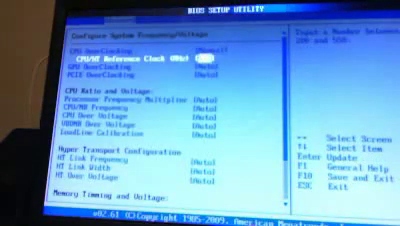
text(279)
key(Return)
key(F10)
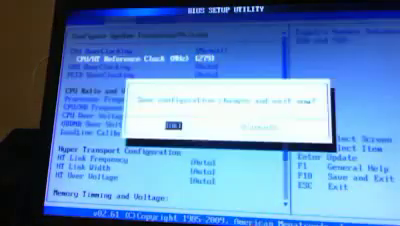